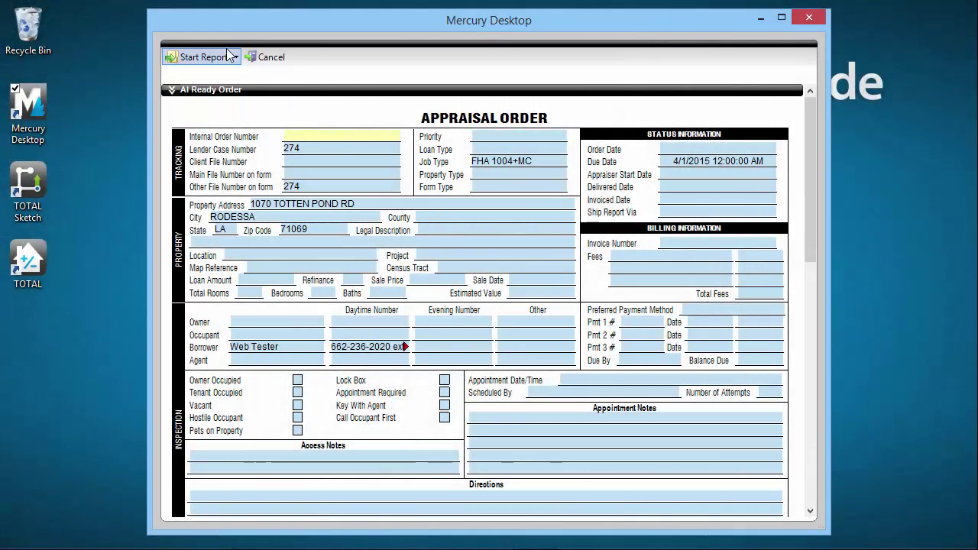
# Start the exported Mercury Desktop order as a TOTAL report.
pyautogui.click(235, 59)
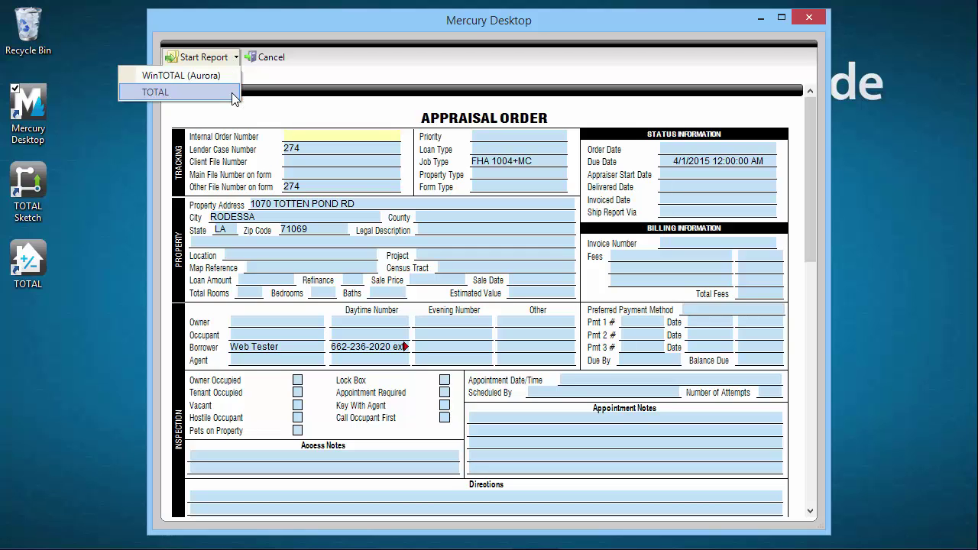
pyautogui.click(233, 92)
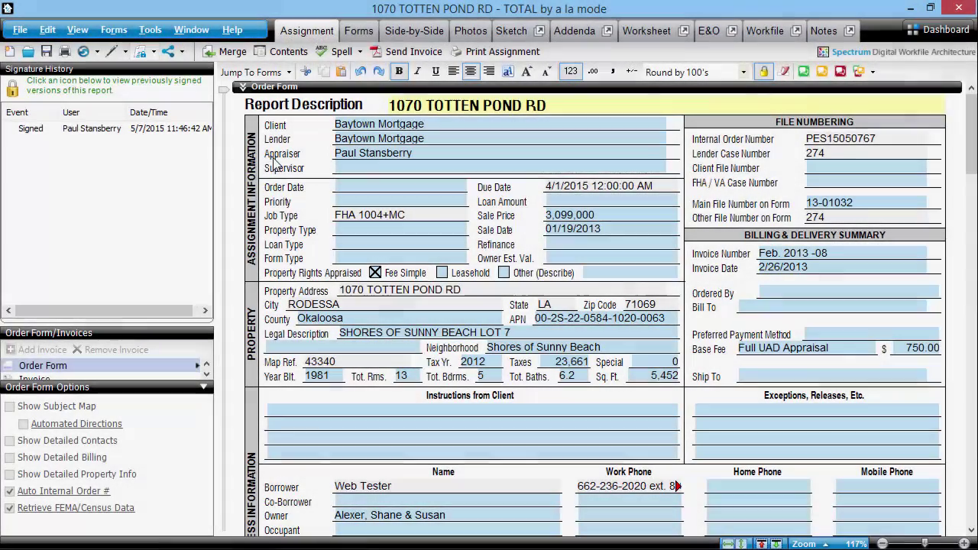
# Deliver with Mercury Desktop using the delivery plugin linked to this report.
pyautogui.click(154, 52)
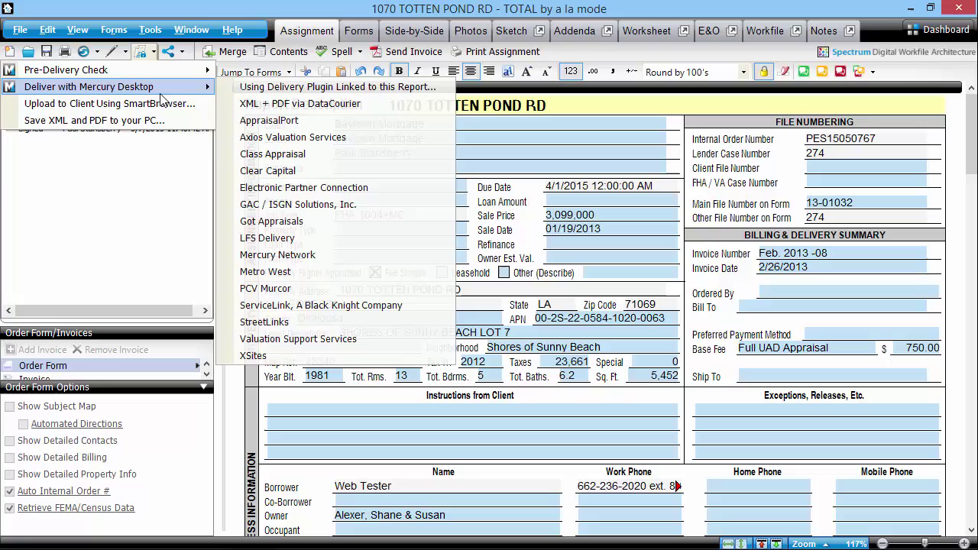
pyautogui.moveTo(89, 86)
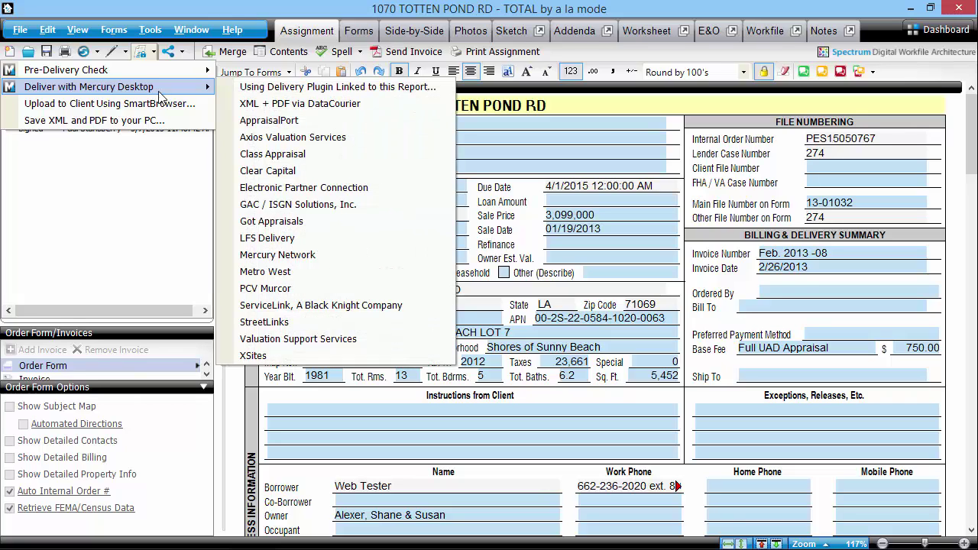
pyautogui.click(266, 92)
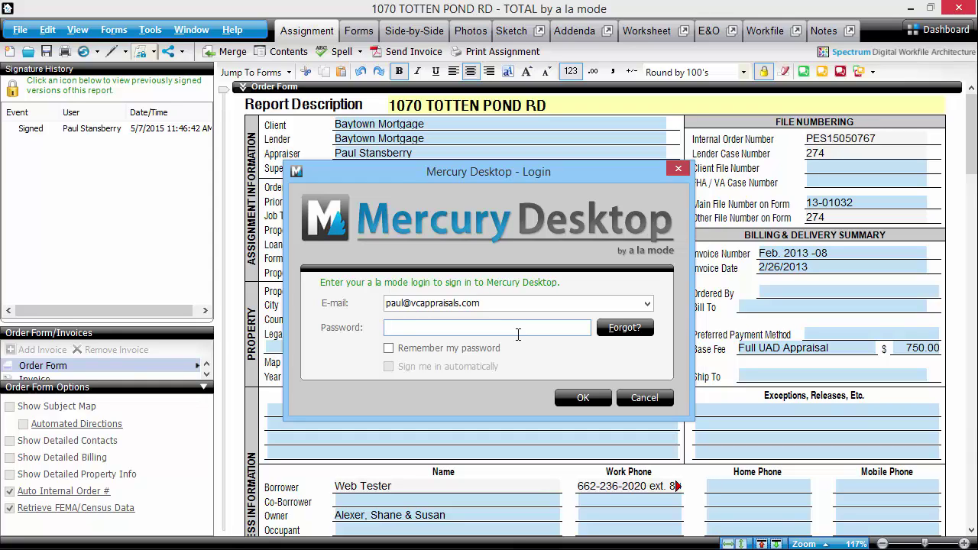
# Sign in to Mercury Desktop with the account password and have it remembered.
pyautogui.write('*********')
pyautogui.click(388, 348)
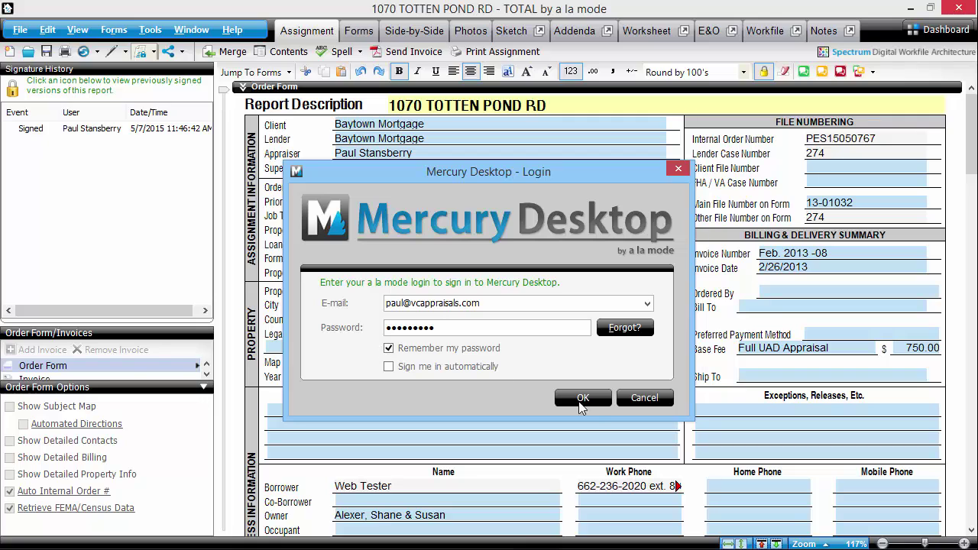
pyautogui.click(595, 404)
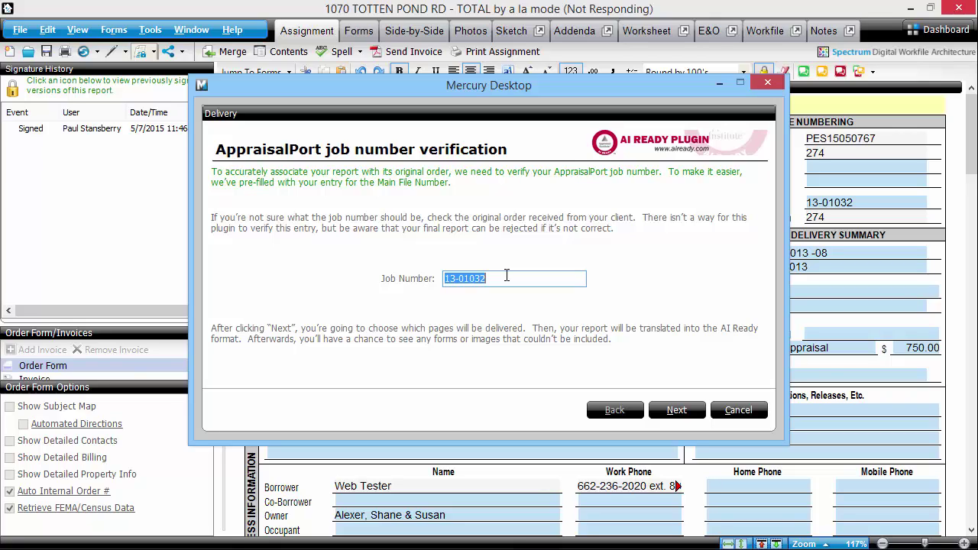
# Replace job number 13-01032 with 274 and continue to the page list.
pyautogui.click(506, 275)
pyautogui.doubleClick(507, 276)
pyautogui.press('BackSpace')
pyautogui.press('BackSpace')
pyautogui.press('BackSpace')
pyautogui.write('274')
pyautogui.click(700, 411)
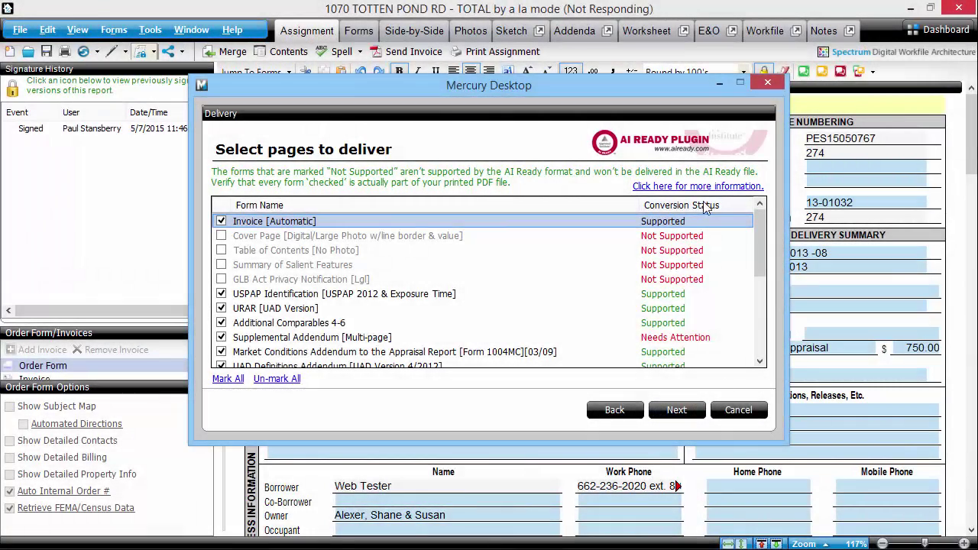
# Read and acknowledge the AI Ready conversion details, then continue to the final notes.
pyautogui.click(717, 197)
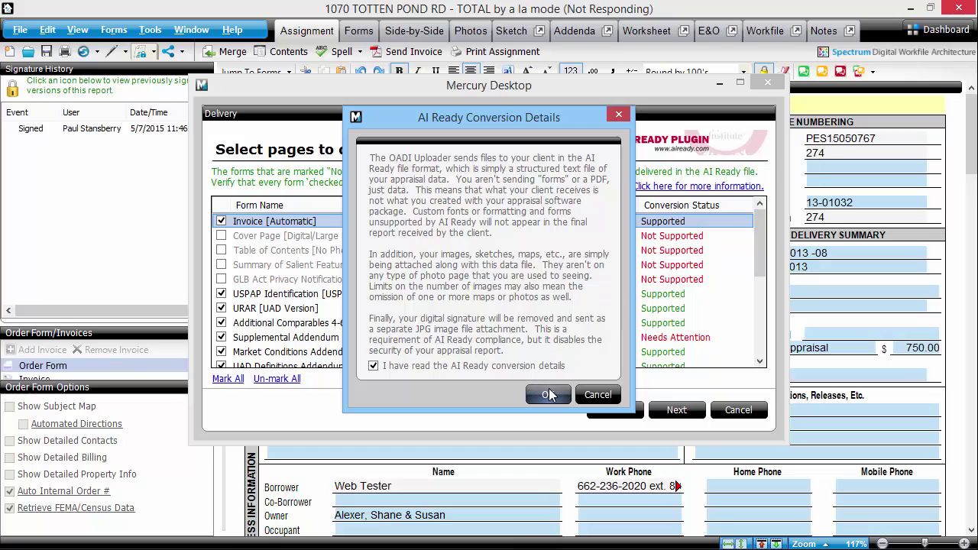
pyautogui.click(564, 401)
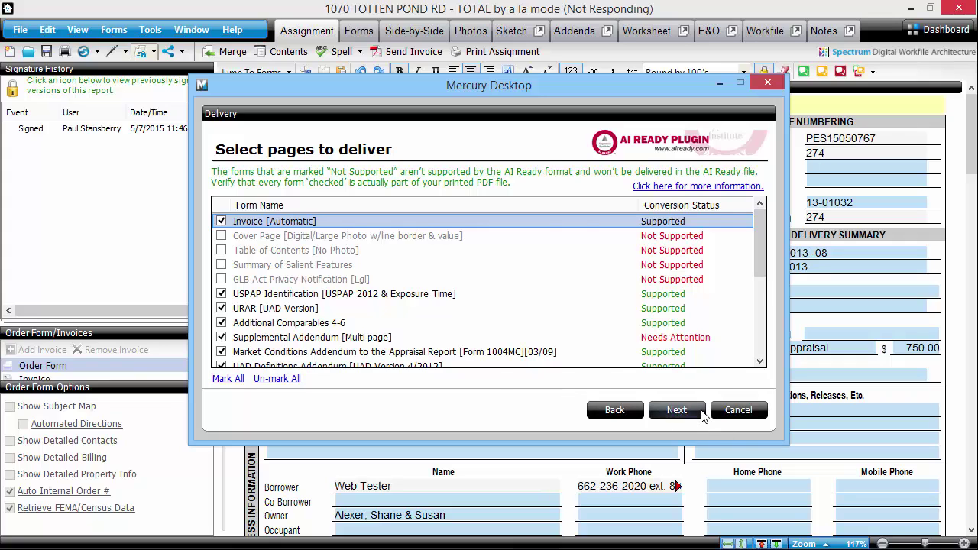
pyautogui.click(704, 415)
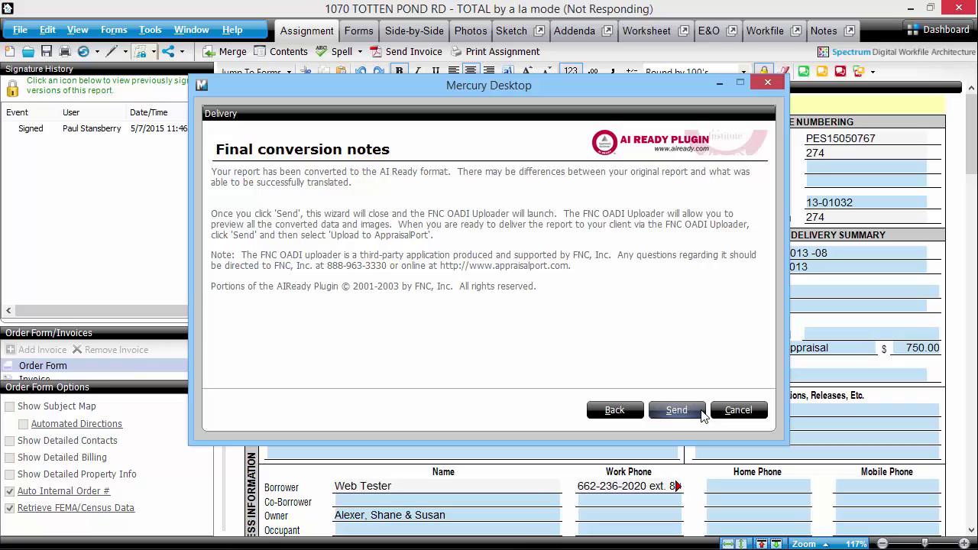
# Send the converted report from the Final conversion notes page.
pyautogui.click(701, 410)
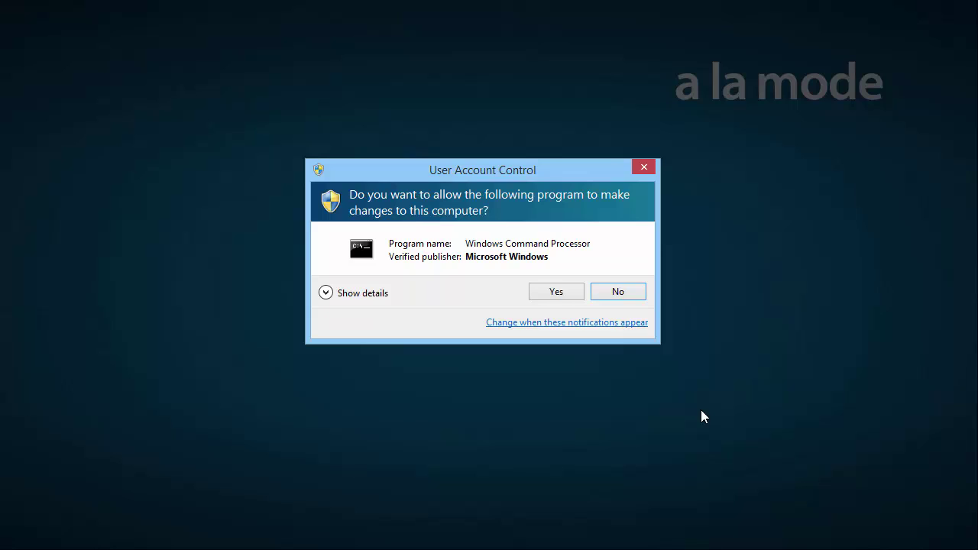
pyautogui.click(562, 292)
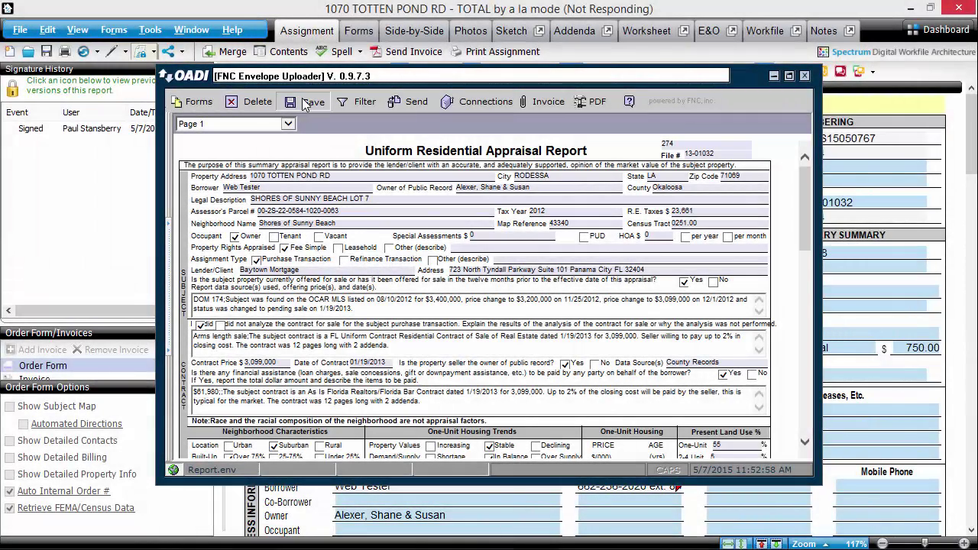
pyautogui.click(303, 104)
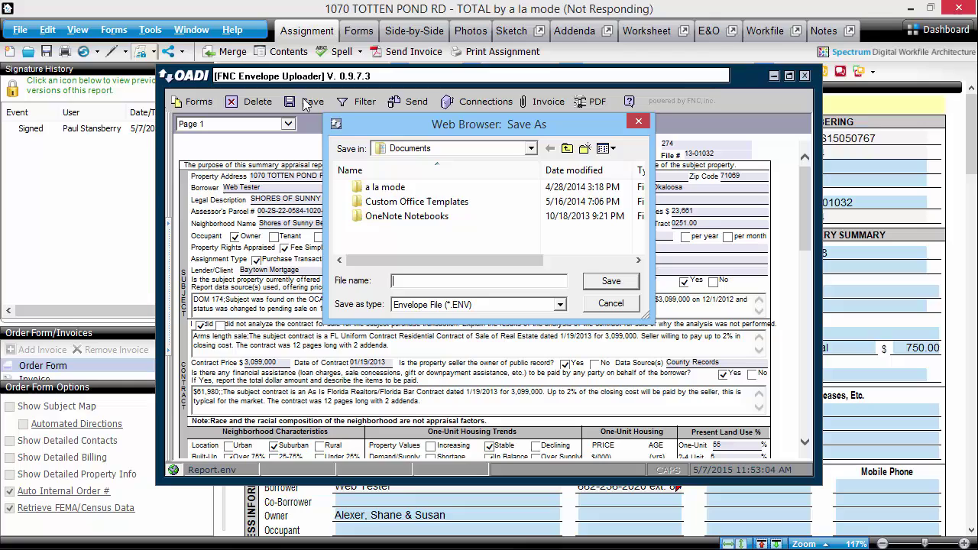
pyautogui.click(421, 281)
pyautogui.write('1070 To')
pyautogui.write('tten Pond Rd')
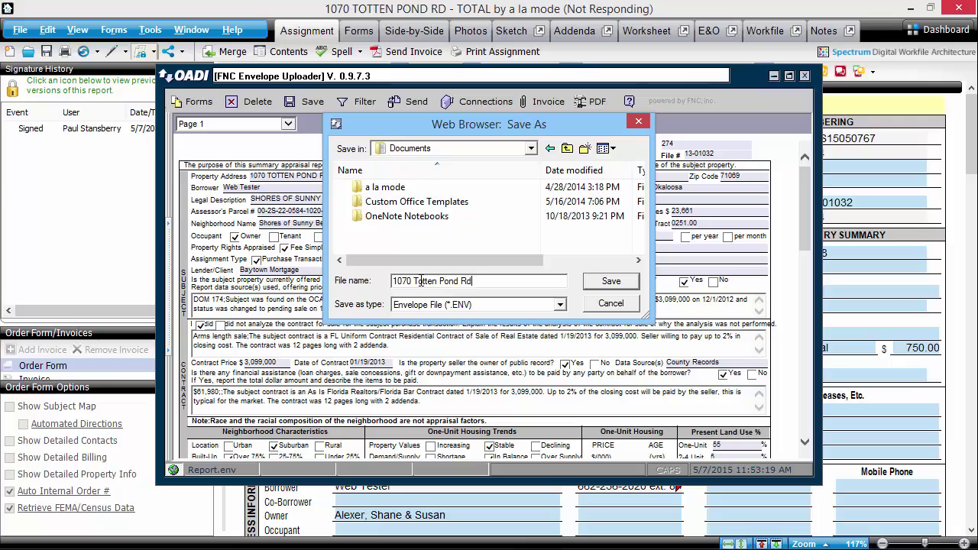
pyautogui.press('Return')
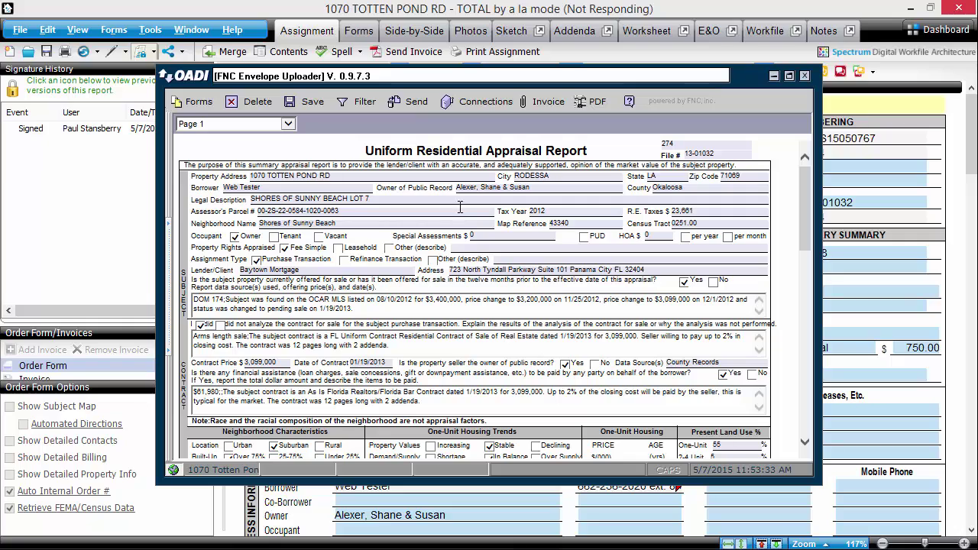
# Generate the AI Ready PDF, review it in the browser, and close it.
pyautogui.click(583, 104)
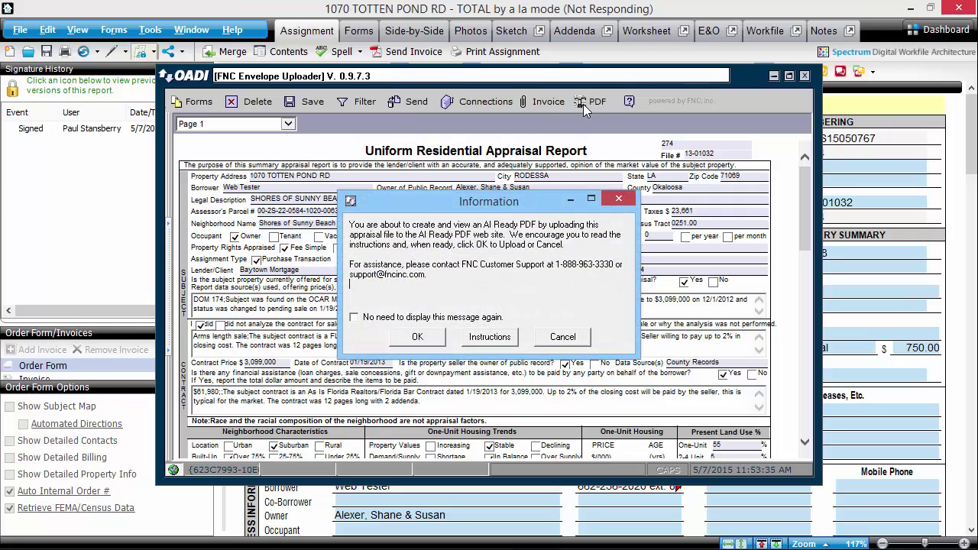
pyautogui.click(430, 344)
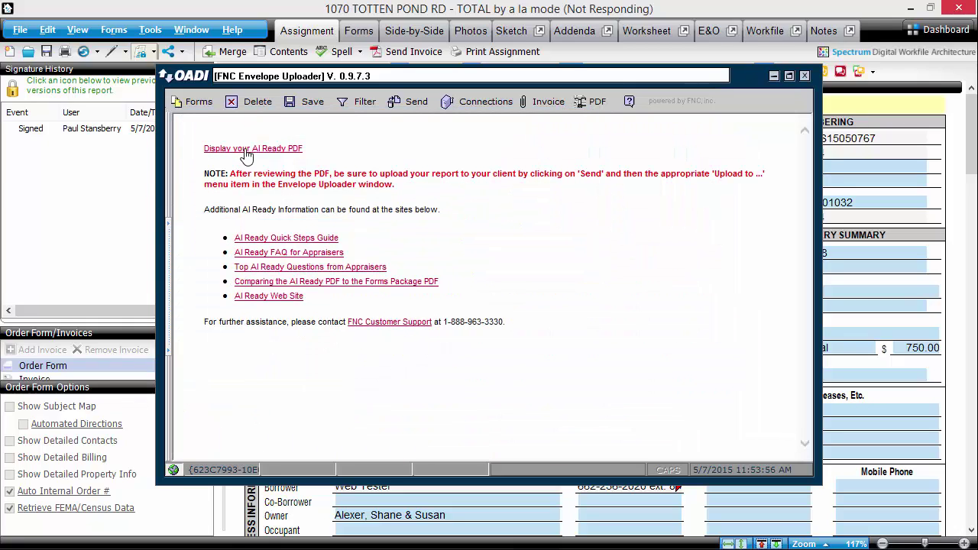
pyautogui.click(245, 151)
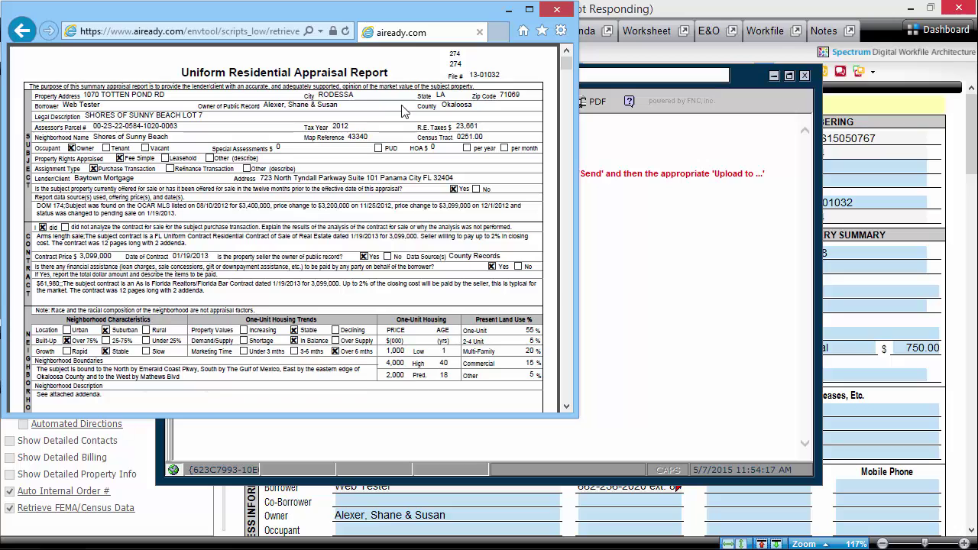
pyautogui.click(562, 15)
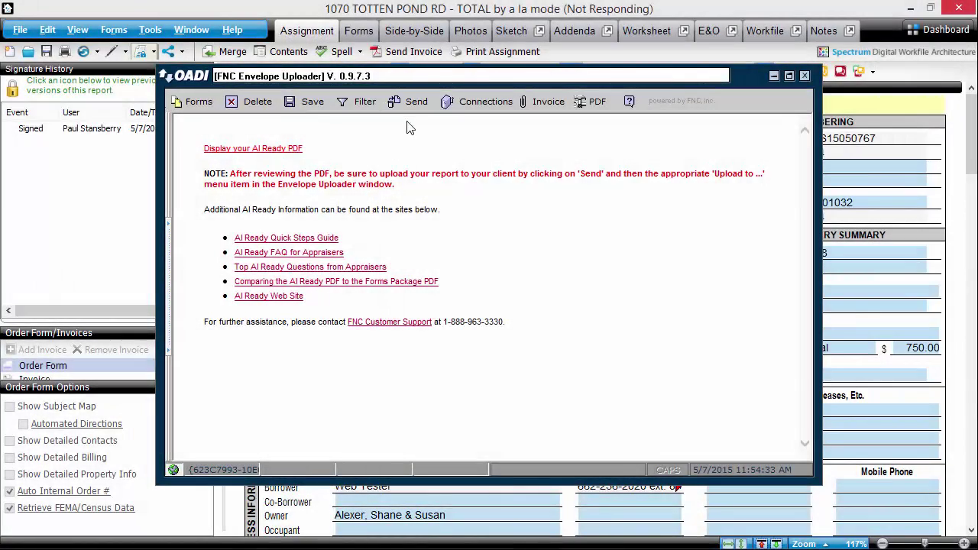
pyautogui.click(416, 102)
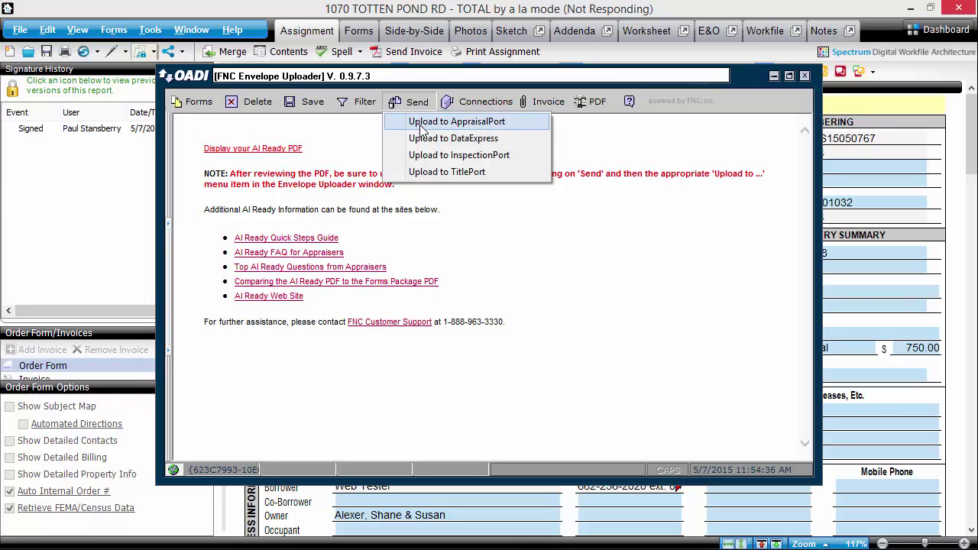
pyautogui.click(420, 125)
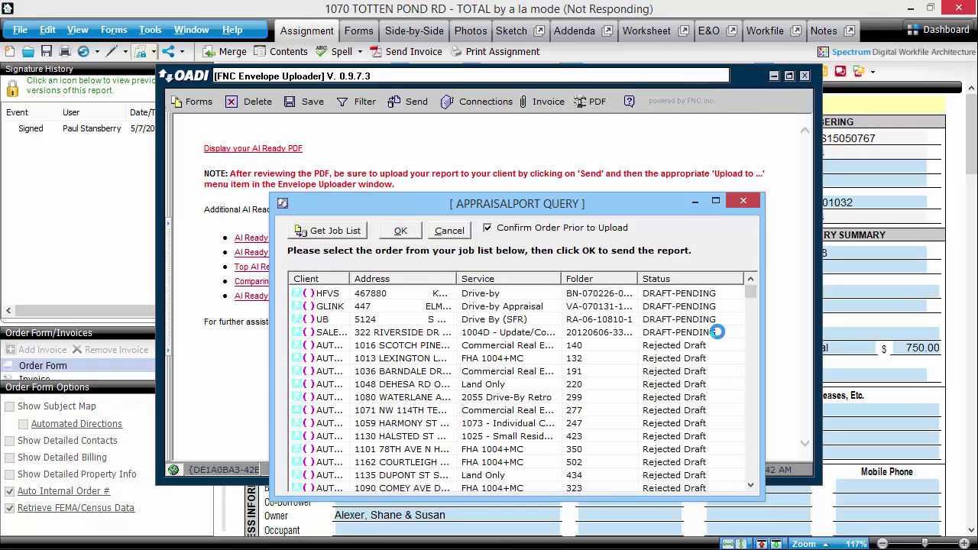
pyautogui.moveTo(751, 293); pyautogui.dragTo(760, 388)
pyautogui.click(656, 403)
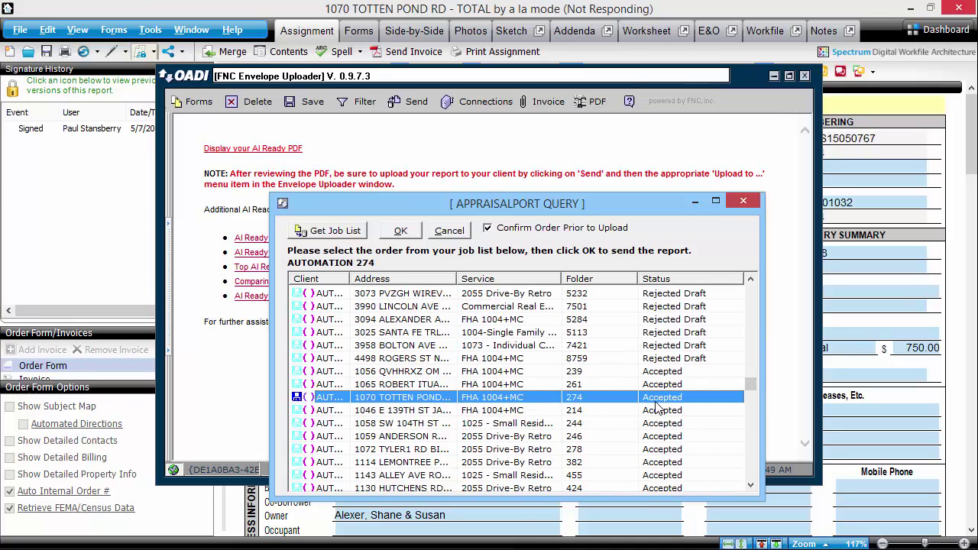
pyautogui.click(400, 233)
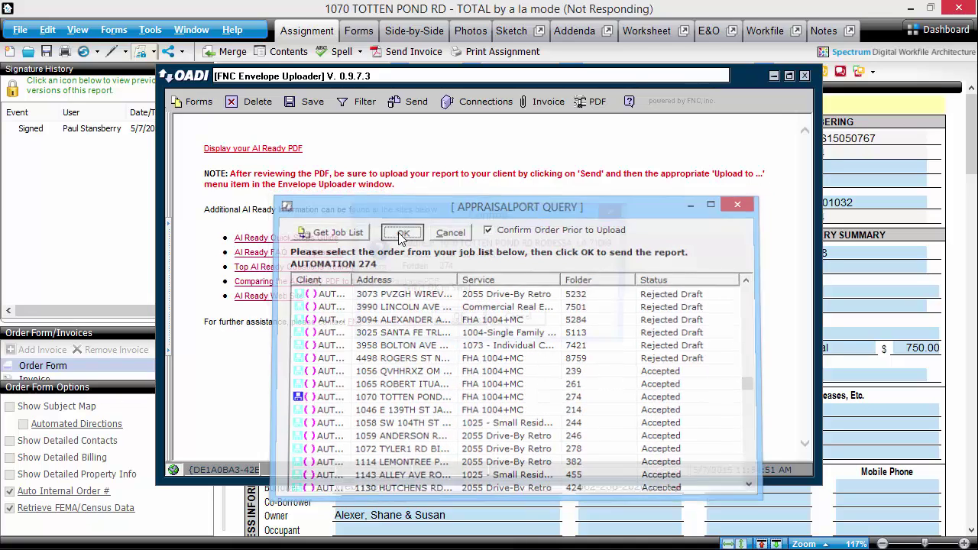
pyautogui.click(480, 321)
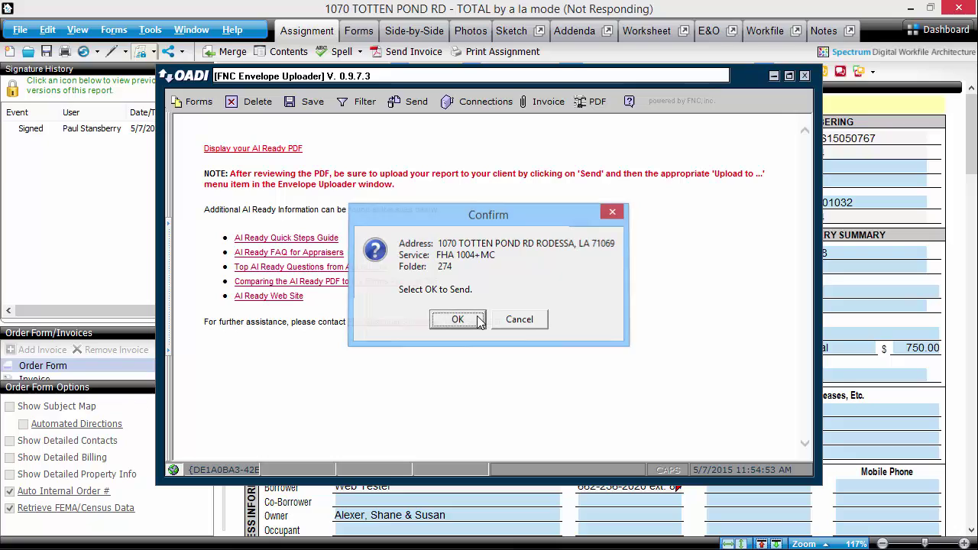